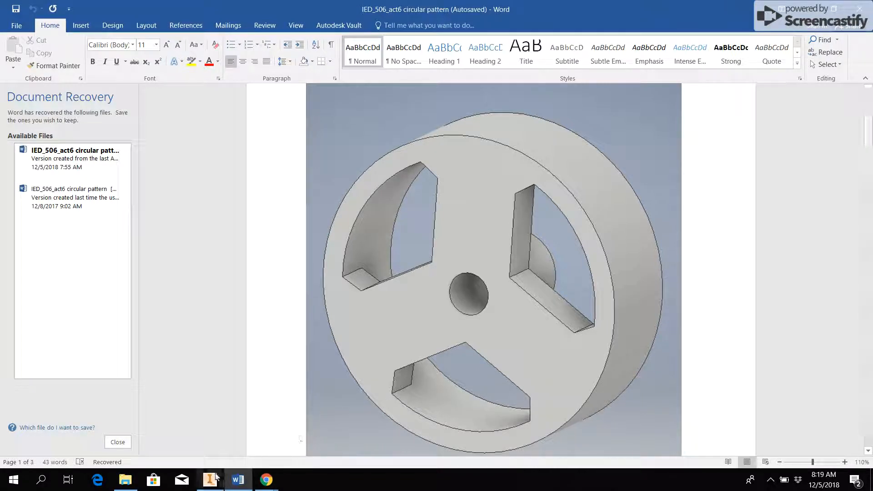
Step: Switch from the Word handout to Inventor and start a 2D sketch on the XY plane
{"action": "scroll", "coordinate": [335, 399], "scroll_direction": "down", "scroll_amount": 3}
{"action": "scroll", "coordinate": [337, 398], "scroll_direction": "down", "scroll_amount": 12}
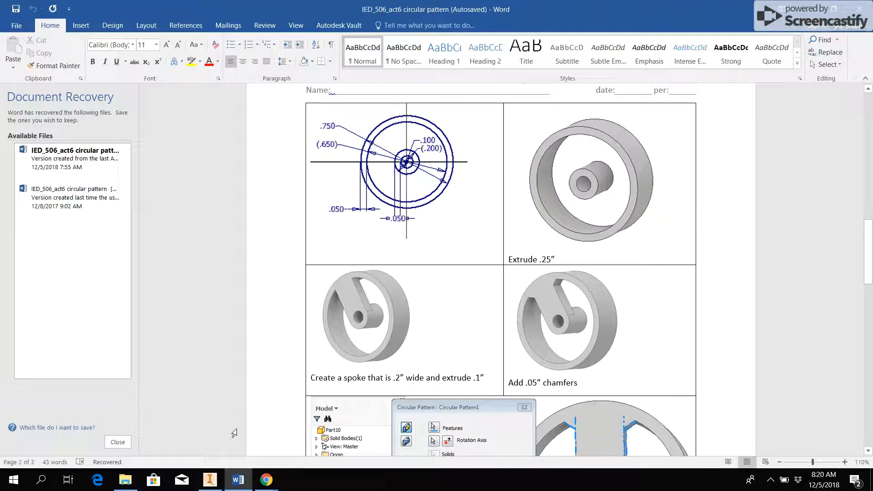
{"action": "left_click", "coordinate": [210, 480]}
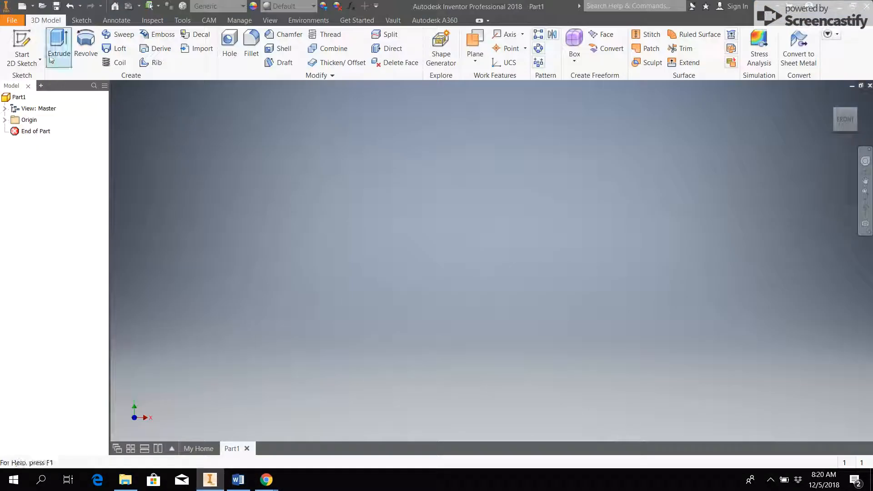
{"action": "left_click", "coordinate": [22, 47]}
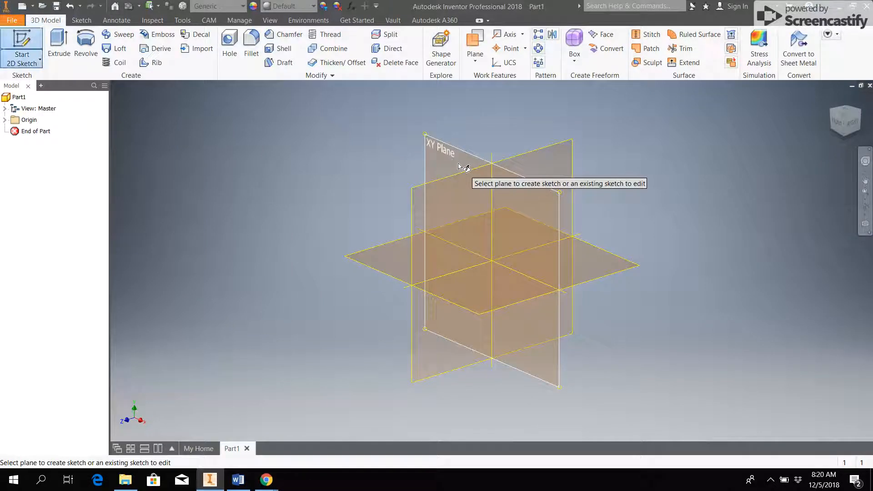
{"action": "left_click", "coordinate": [424, 141]}
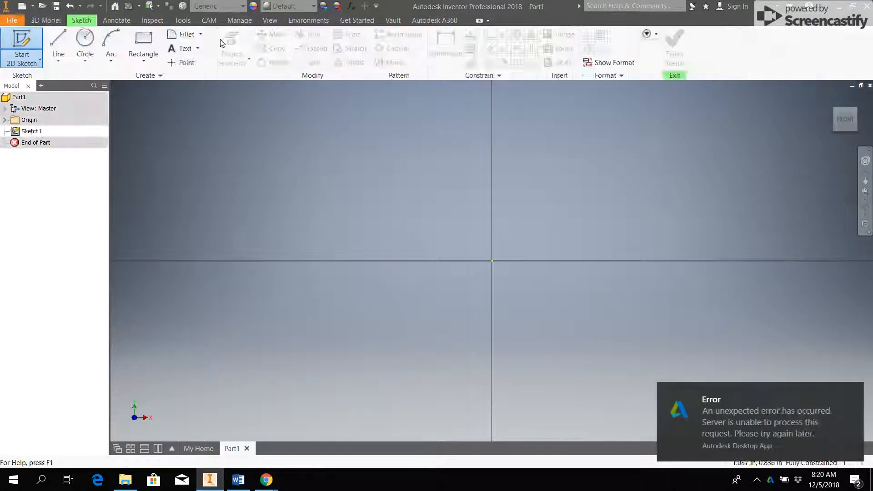
{"action": "left_click", "coordinate": [854, 395]}
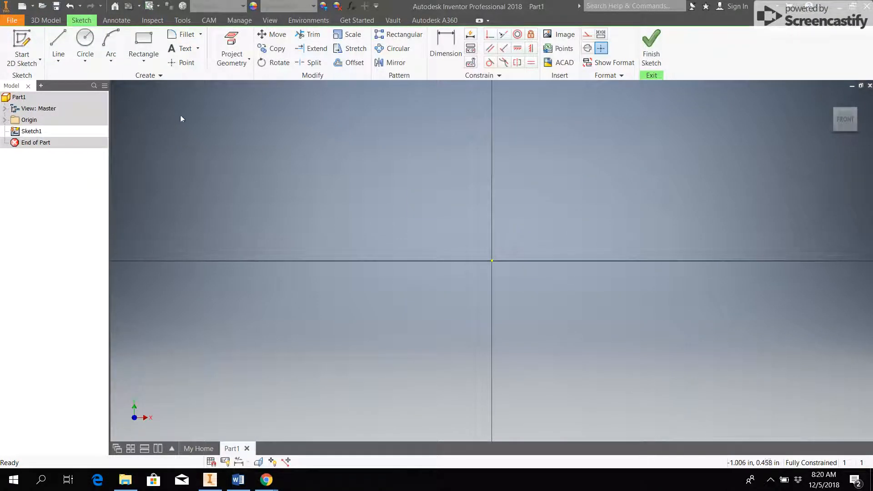
Step: Draw a circle with a diameter of .75 in centred on the sketch origin
{"action": "left_click", "coordinate": [88, 45]}
{"action": "left_click", "coordinate": [491, 261]}
{"action": "key", "text": "BackSpace"}
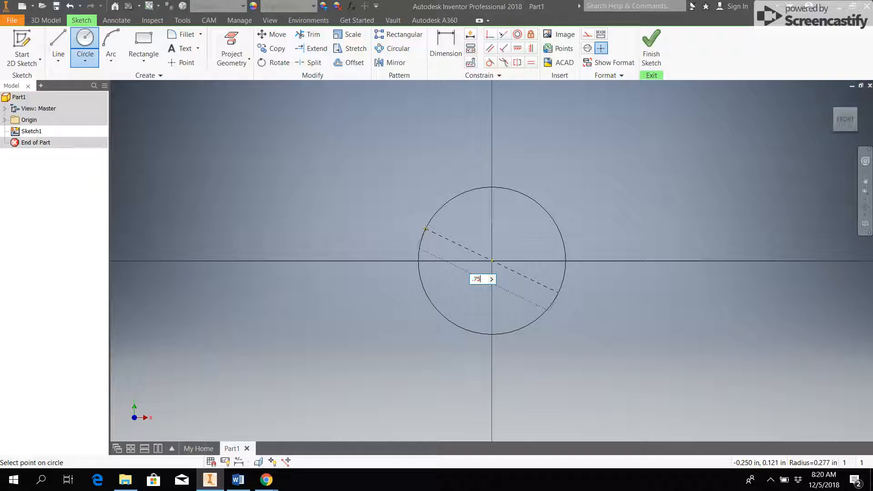
{"action": "key", "text": "Return"}
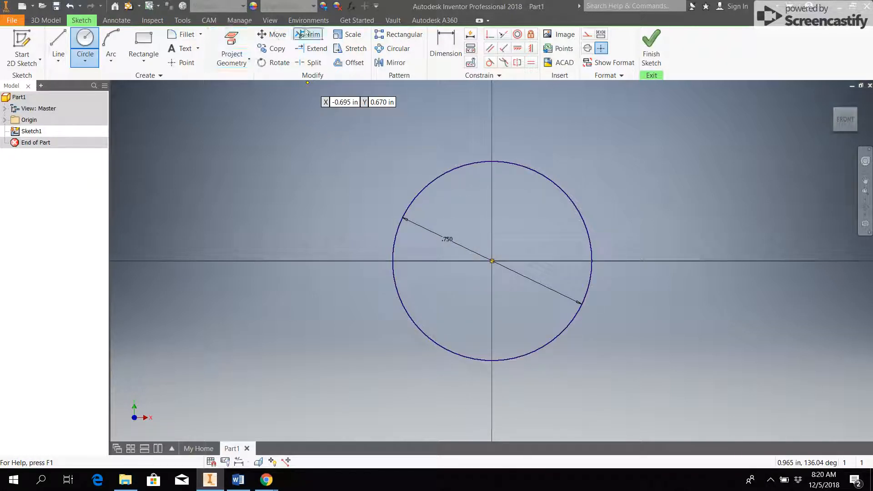
Step: Offset the .75 in circle inward by .05 in to form the wheel's rim
{"action": "left_click", "coordinate": [361, 64]}
{"action": "left_click", "coordinate": [452, 172]}
{"action": "key", "text": "BackSpace"}
{"action": "type", "text": ".05"}
{"action": "key", "text": "Return"}
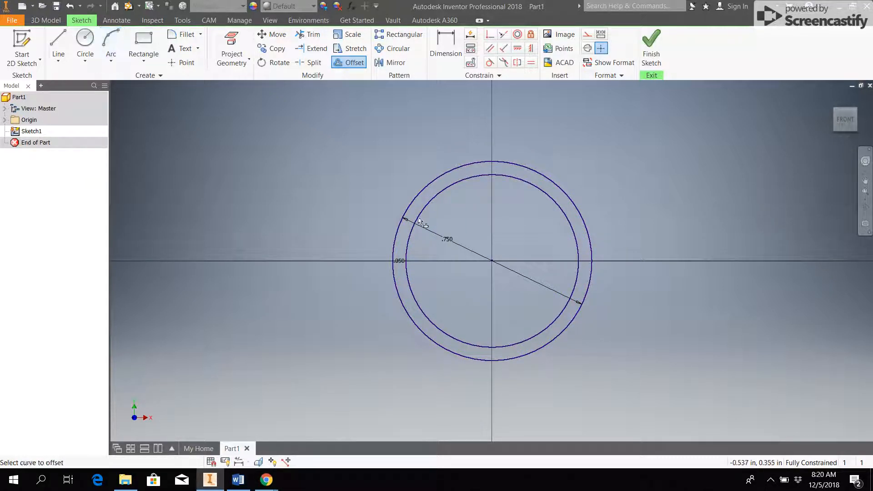
Step: Draw the hub circle with a diameter of .2 in centred on the origin
{"action": "left_click", "coordinate": [85, 44]}
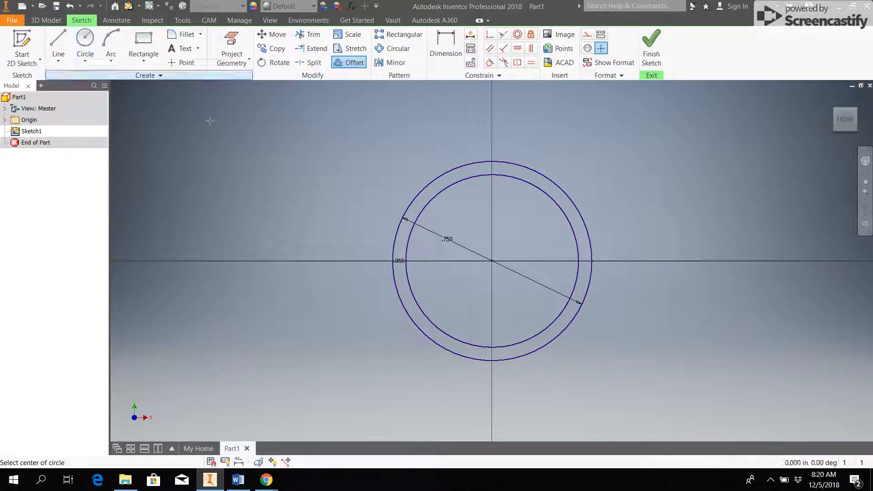
{"action": "left_click", "coordinate": [492, 260]}
{"action": "type", "text": "."}
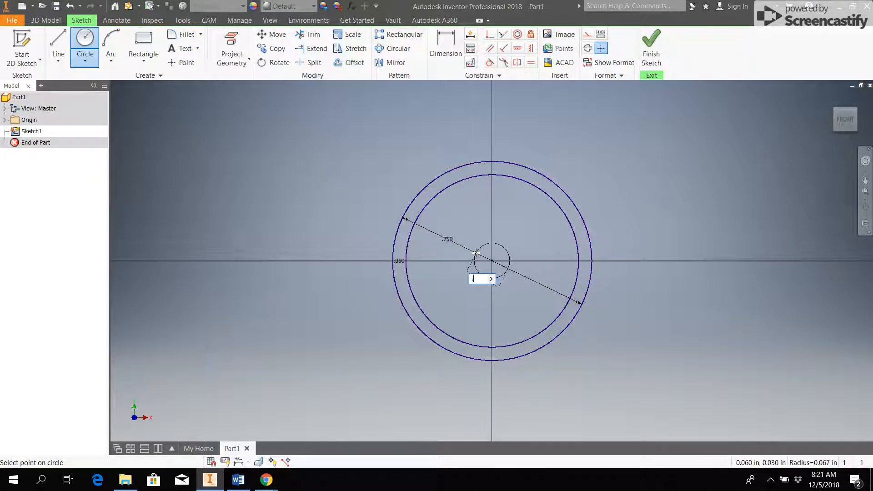
{"action": "type", "text": "2"}
{"action": "key", "text": "Return"}
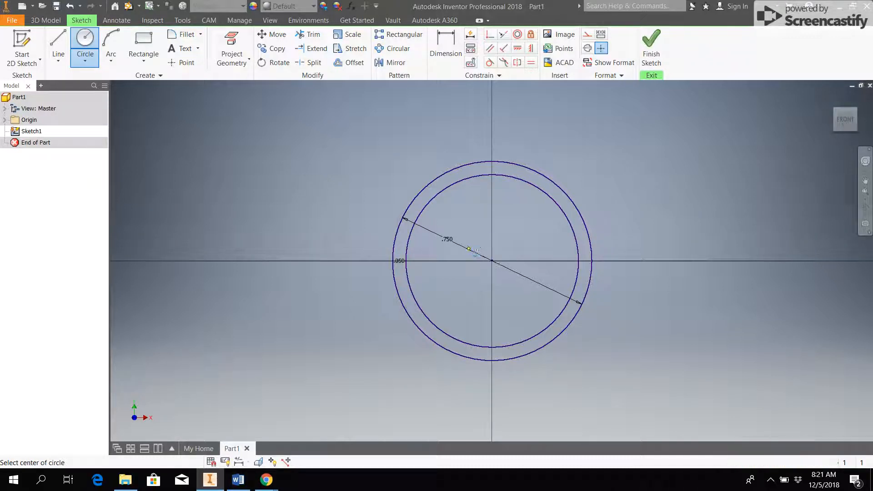
Step: Offset the .2 in hub circle inward by .05 in to form the bore
{"action": "left_click", "coordinate": [349, 62]}
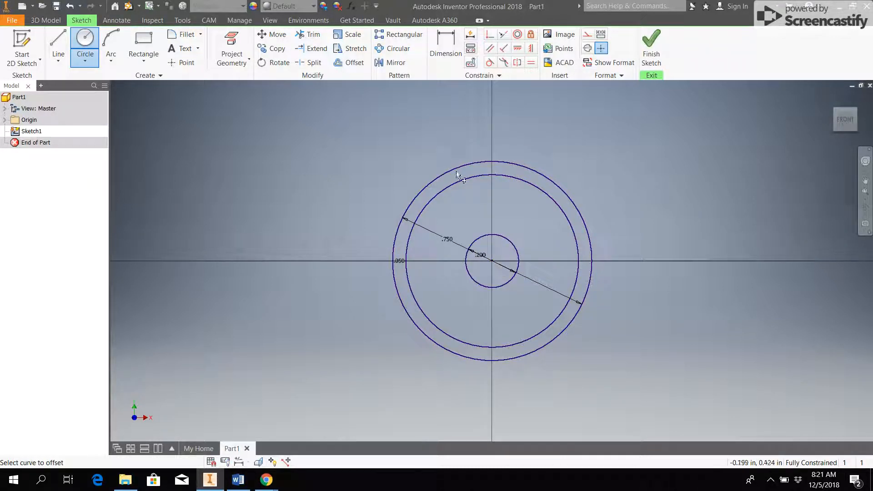
{"action": "left_click", "coordinate": [484, 236]}
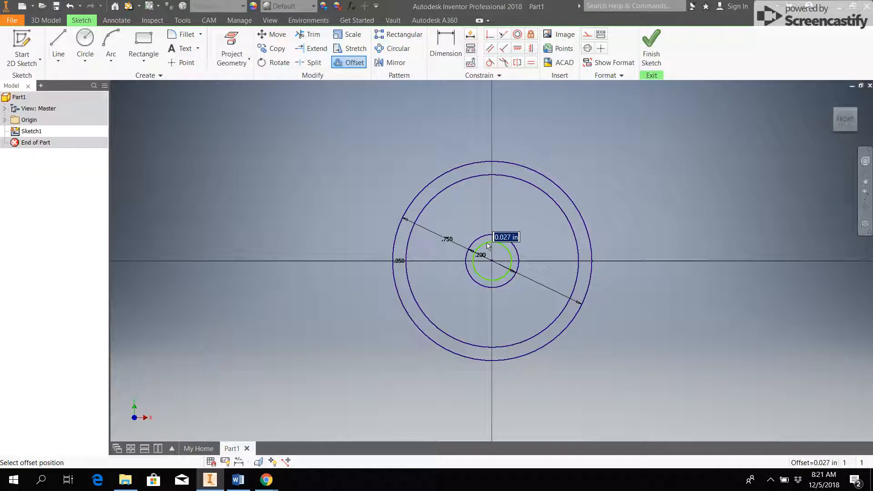
{"action": "type", "text": ".05"}
{"action": "key", "text": "Return"}
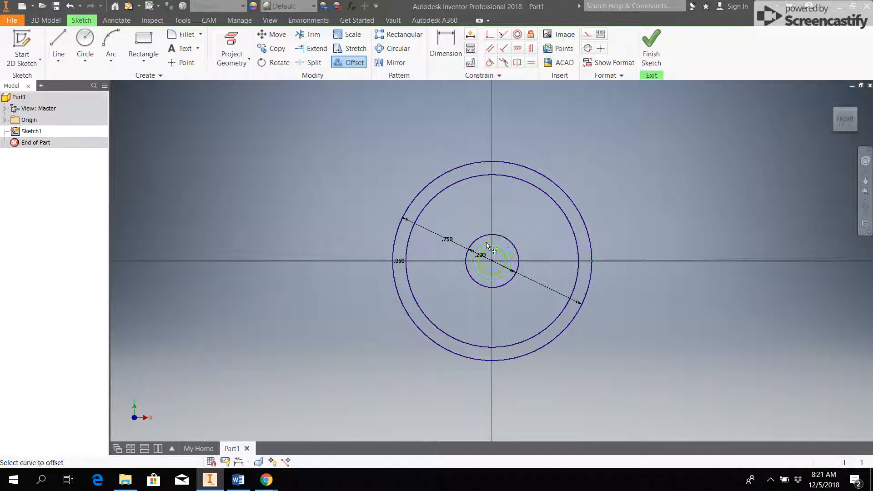
Step: Finish the sketch and extrude the outer rim and hub ring profiles .25 in
{"action": "left_click", "coordinate": [651, 50]}
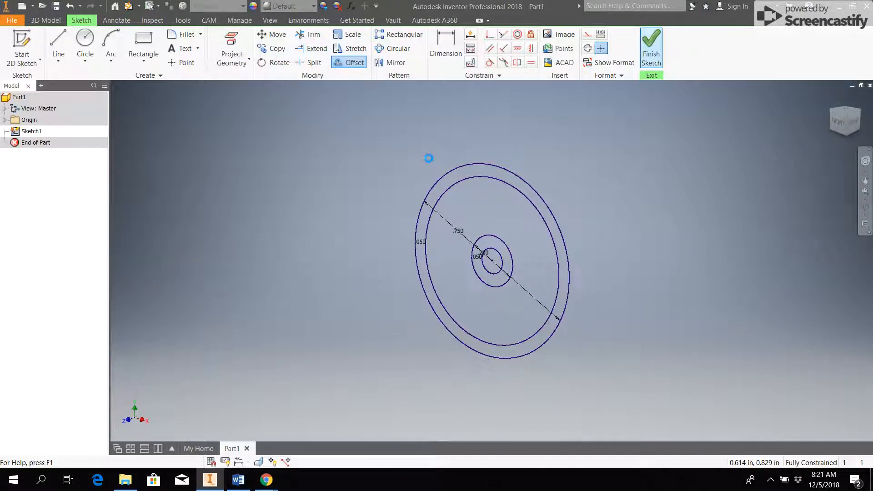
{"action": "left_click", "coordinate": [65, 50]}
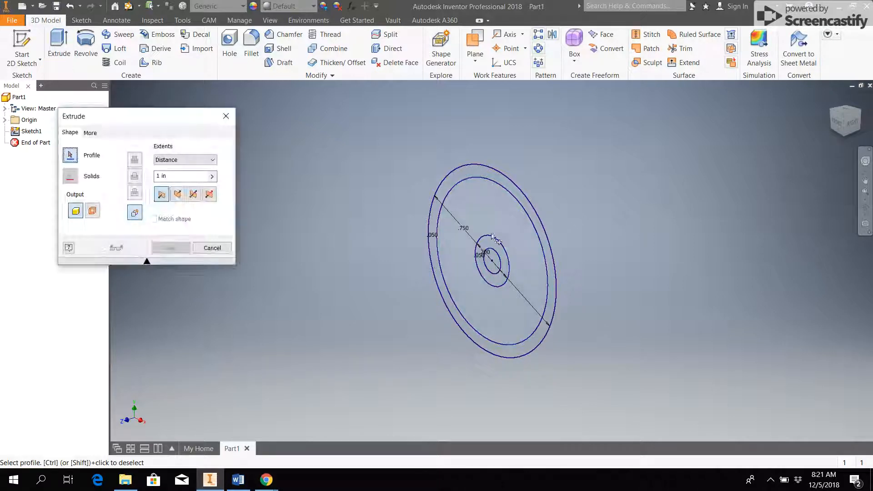
{"action": "left_click", "coordinate": [510, 189]}
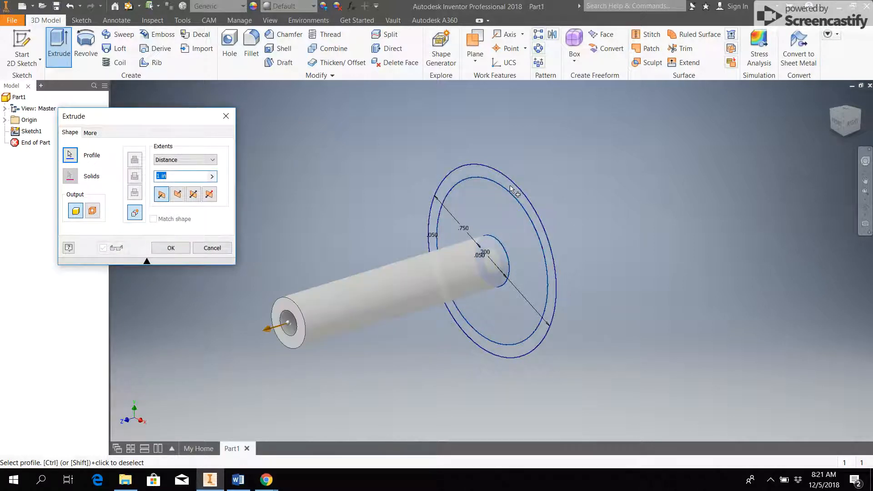
{"action": "left_click", "coordinate": [187, 178]}
{"action": "type", "text": ".25"}
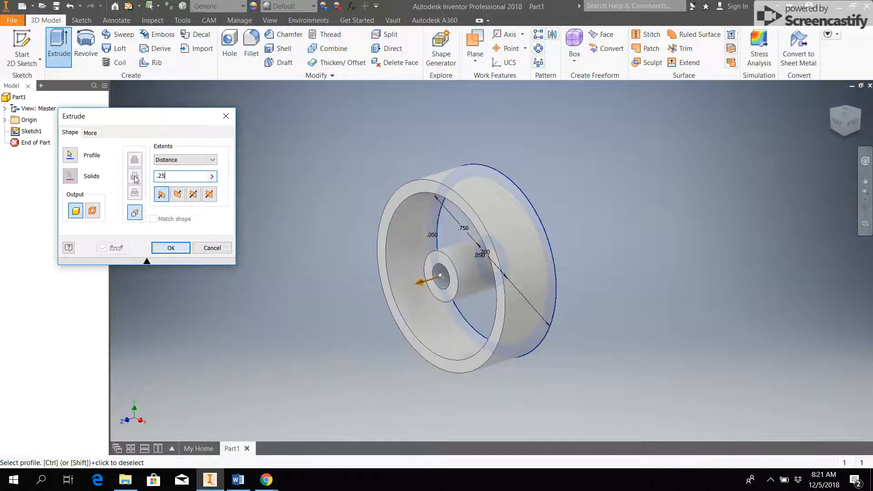
{"action": "key", "text": "Return"}
Step: Check the spoke instructions in the Word handout, return to Inventor and start a sketch on the rim's front face
{"action": "middle_click_drag", "start_coordinate": [353, 255], "coordinate": [405, 248], "text": "shift"}
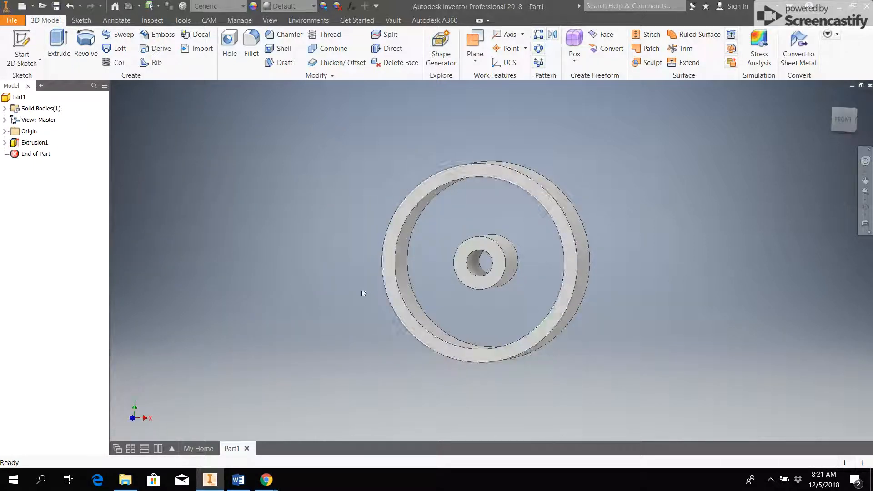
{"action": "left_click", "coordinate": [241, 480]}
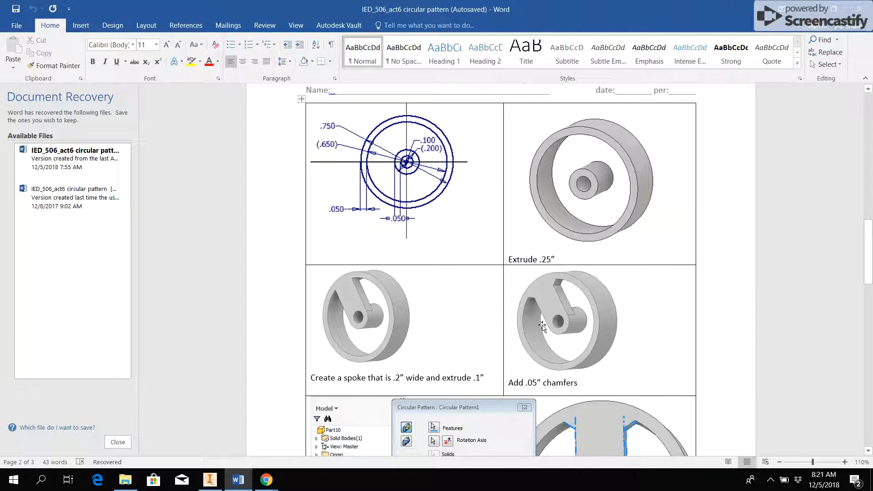
{"action": "left_click", "coordinate": [210, 479]}
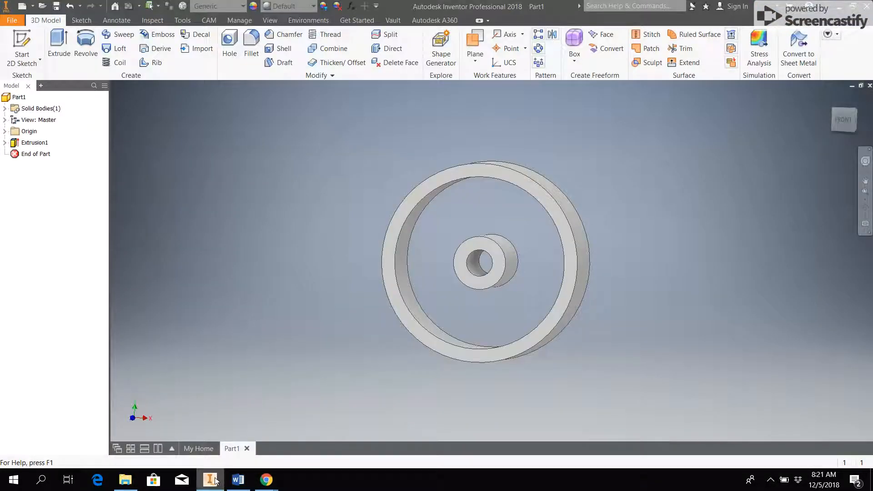
{"action": "mouse_move", "coordinate": [490, 242]}
{"action": "middle_mouse_down", "text": "shift"}
{"action": "mouse_move", "coordinate": [517, 238]}
{"action": "mouse_move", "coordinate": [507, 239]}
{"action": "middle_mouse_up", "text": "shift"}
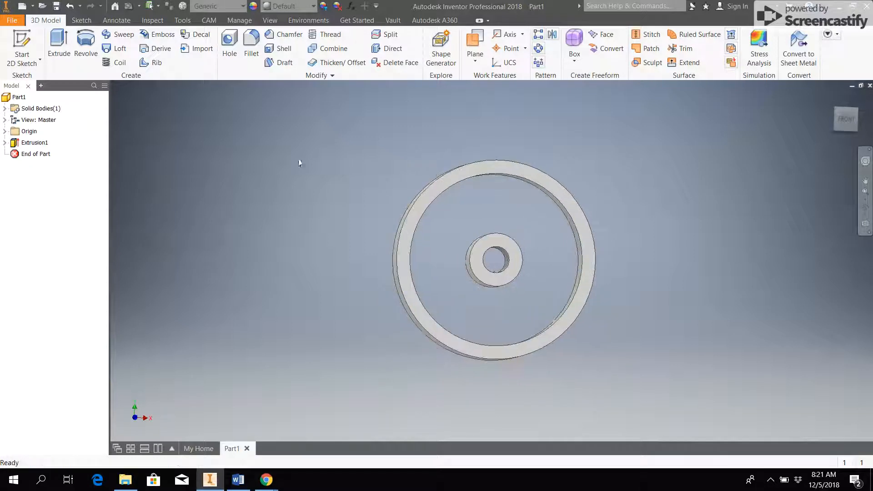
{"action": "left_click", "coordinate": [26, 47]}
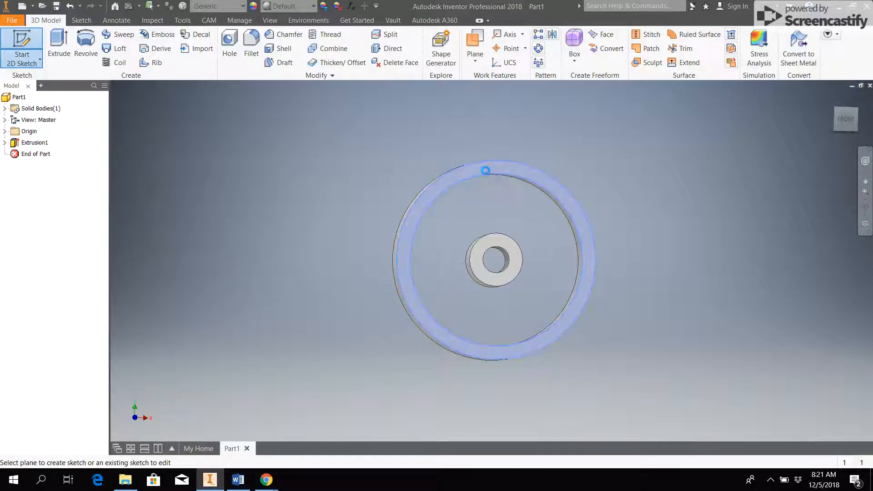
{"action": "left_click", "coordinate": [485, 169]}
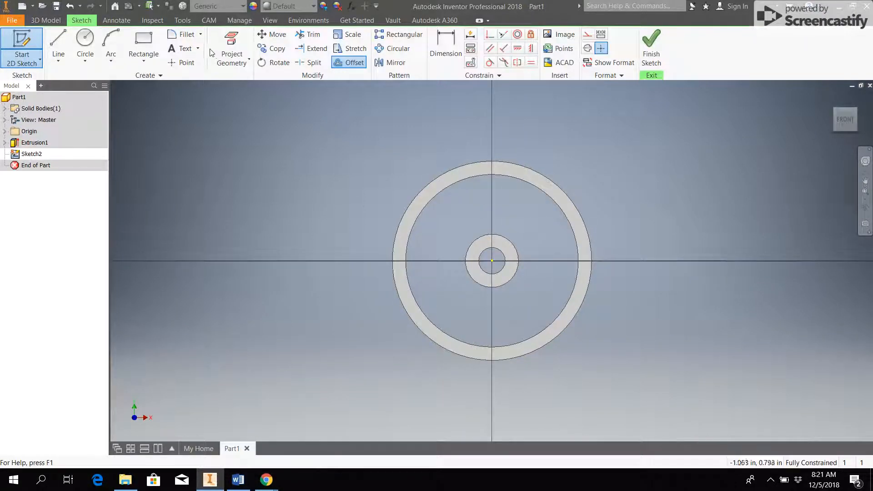
Step: Draw a two-point center rectangle from the origin, .2 in wide and about .65 in tall, reaching the rim's inner edge
{"action": "left_click", "coordinate": [144, 62]}
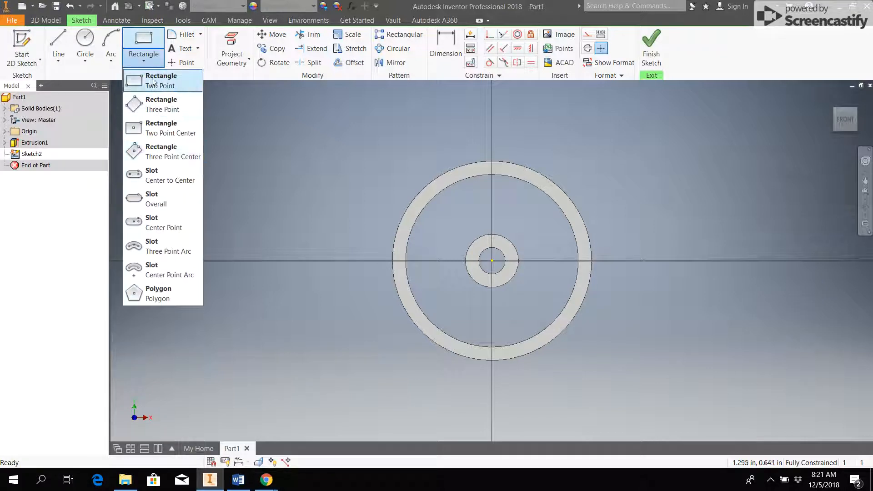
{"action": "left_click", "coordinate": [156, 135]}
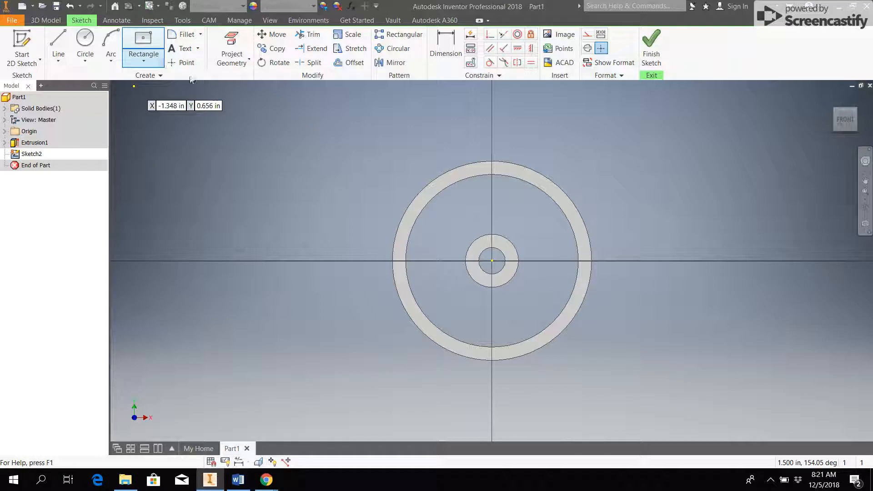
{"action": "left_click", "coordinate": [492, 261]}
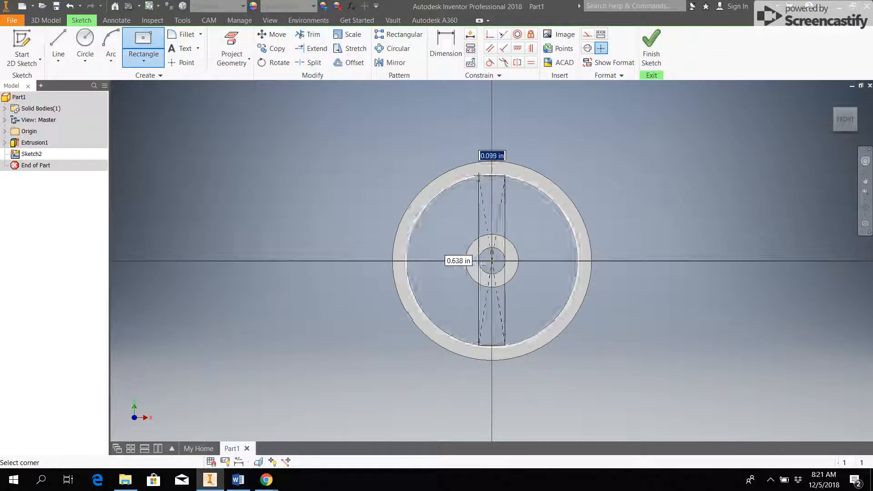
{"action": "key", "text": "BackSpace"}
{"action": "key", "text": "Tab"}
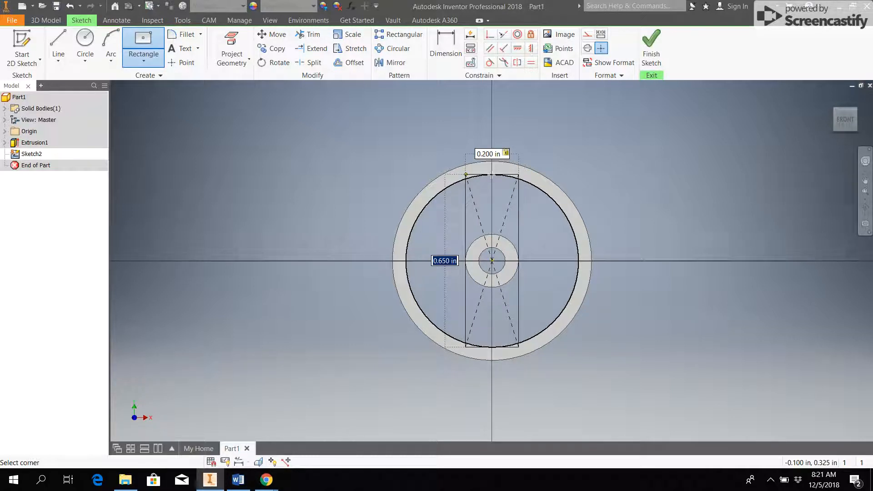
{"action": "left_click", "coordinate": [466, 175]}
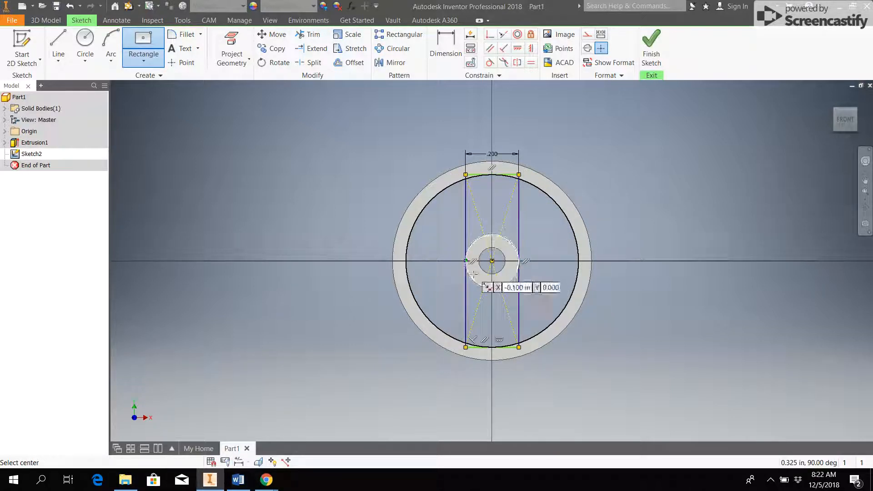
Step: Dimension the vertical distance from the rectangle's top edge to the horizontal centre axis, accepting the proposed value
{"action": "left_click", "coordinate": [445, 46]}
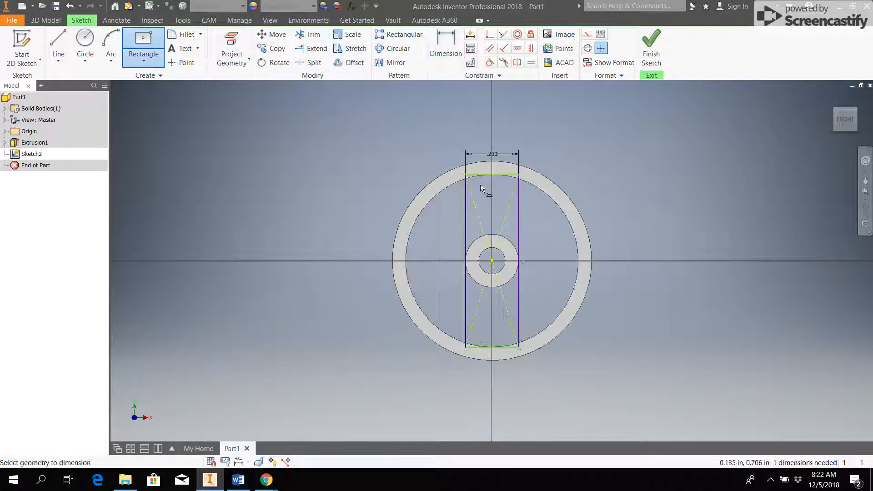
{"action": "left_click", "coordinate": [509, 178]}
{"action": "left_click", "coordinate": [543, 261]}
{"action": "left_click", "coordinate": [603, 182]}
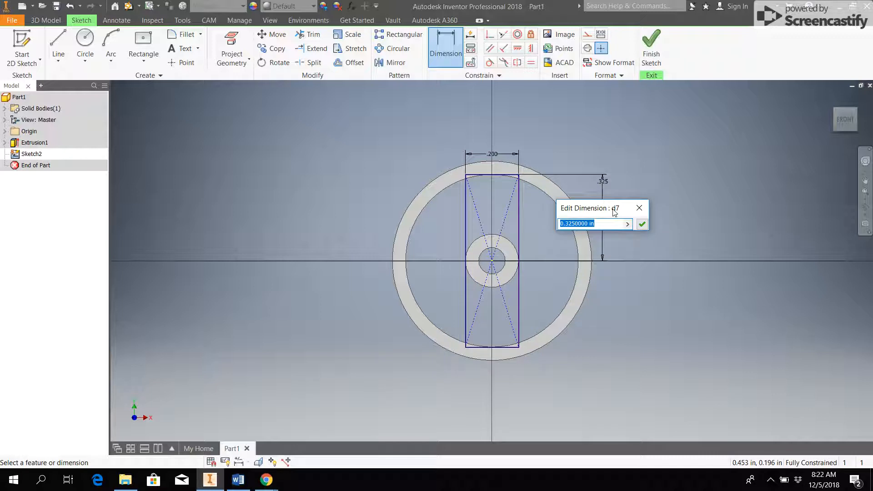
{"action": "key", "text": "Return"}
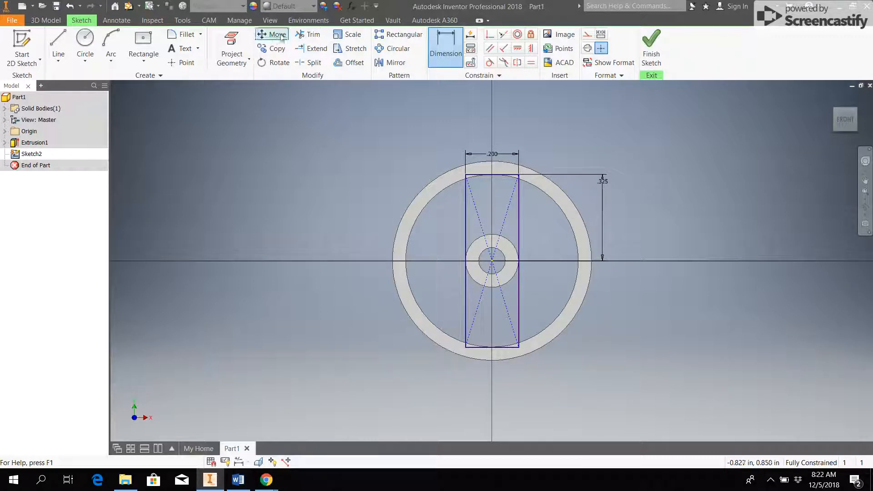
Step: Try to trim the right side of the spoke rectangle below the wheel's centre
{"action": "left_click", "coordinate": [308, 34]}
{"action": "left_click", "coordinate": [519, 289]}
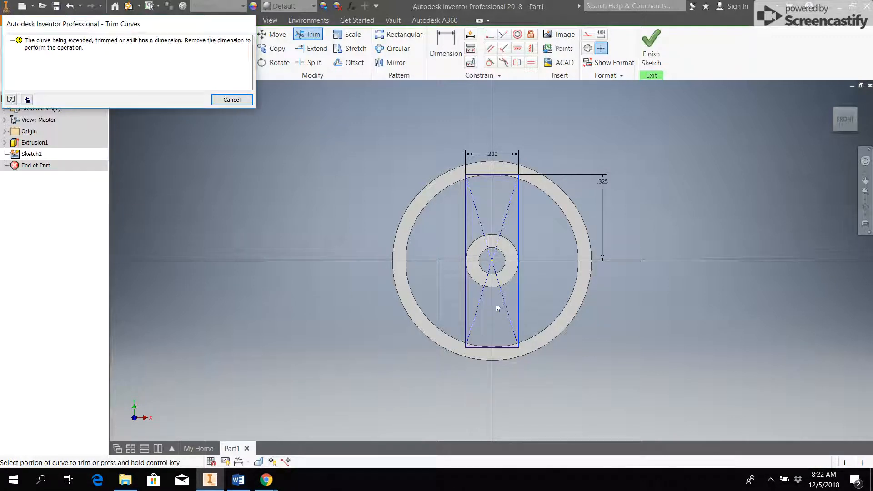
{"action": "left_click", "coordinate": [245, 101]}
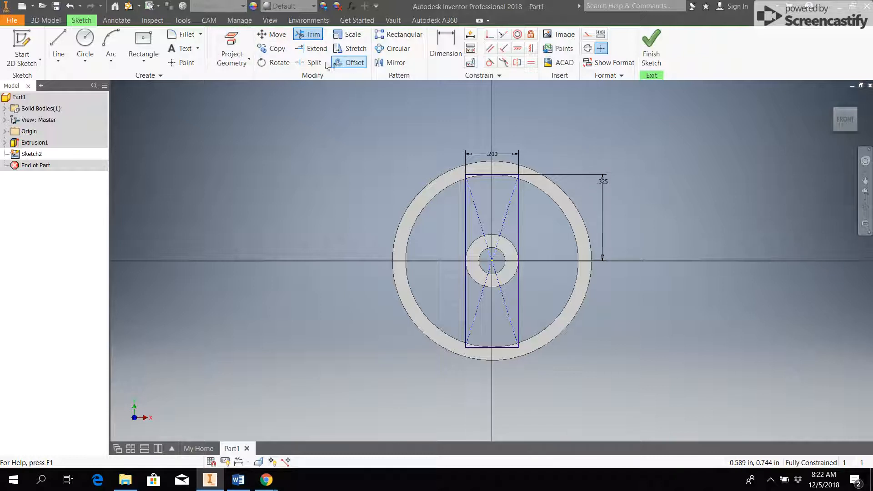
Step: Project the hub's circular edges into the sketch, trim both rectangle sides below the wheel's centre, and finish the sketch
{"action": "left_click", "coordinate": [231, 48]}
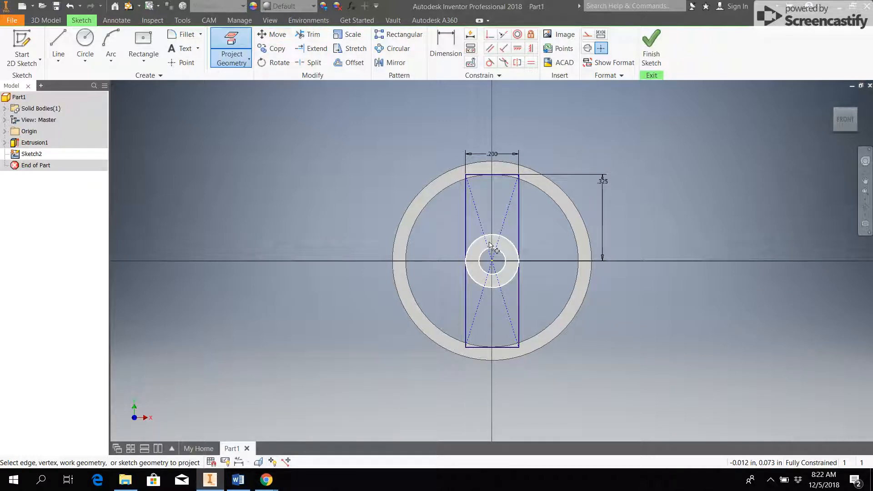
{"action": "left_click", "coordinate": [508, 252]}
{"action": "left_click", "coordinate": [308, 34]}
{"action": "left_click", "coordinate": [519, 310]}
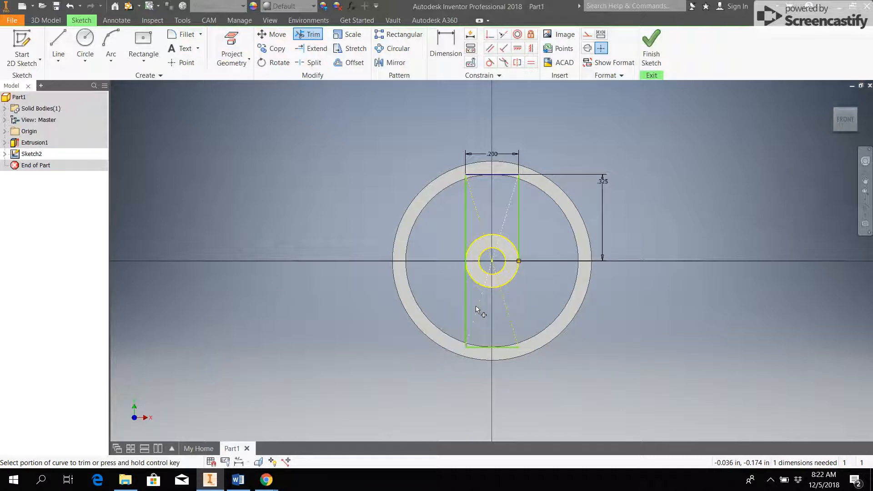
{"action": "left_click", "coordinate": [465, 311]}
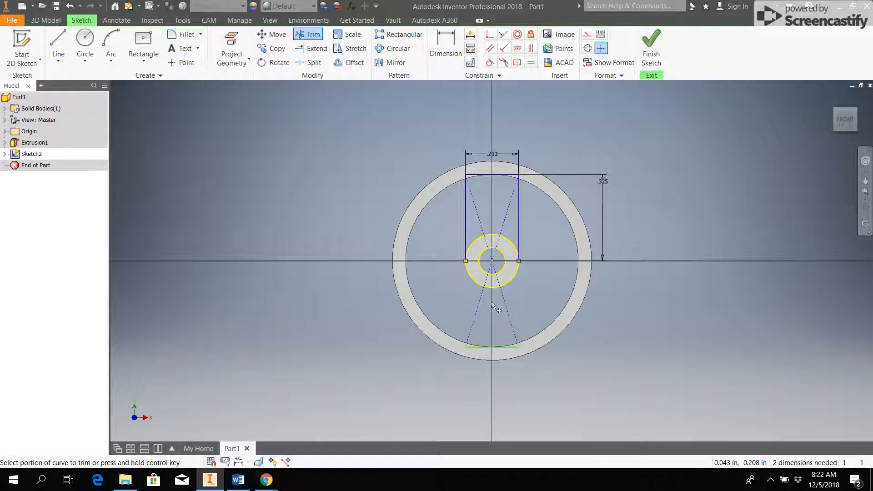
{"action": "left_click", "coordinate": [648, 41]}
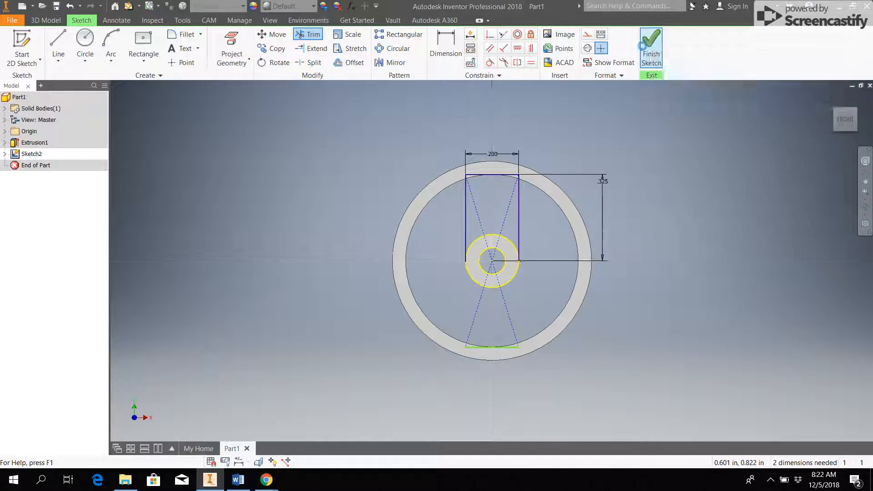
Step: Extrude the spoke profile .1 in into the wheel with the direction reversed, joining it to the rim and hub
{"action": "key", "text": "e"}
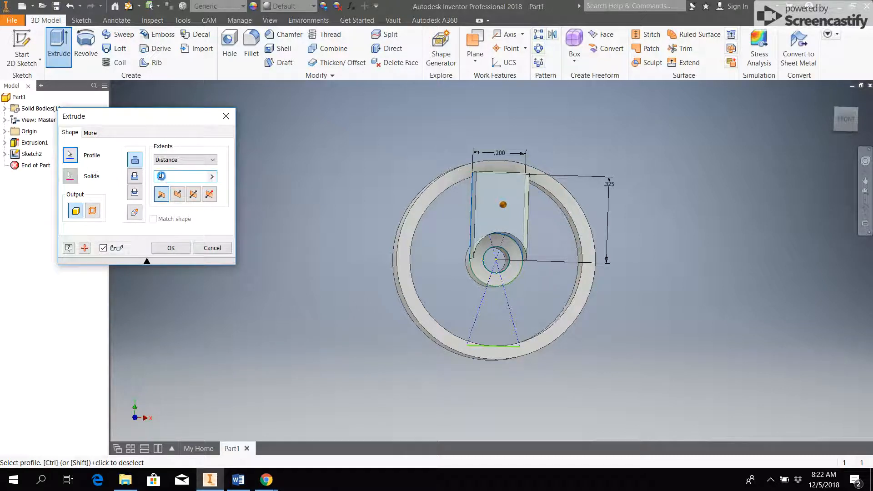
{"action": "middle_click_drag", "start_coordinate": [494, 324], "coordinate": [409, 305], "text": "shift"}
{"action": "left_click", "coordinate": [179, 195]}
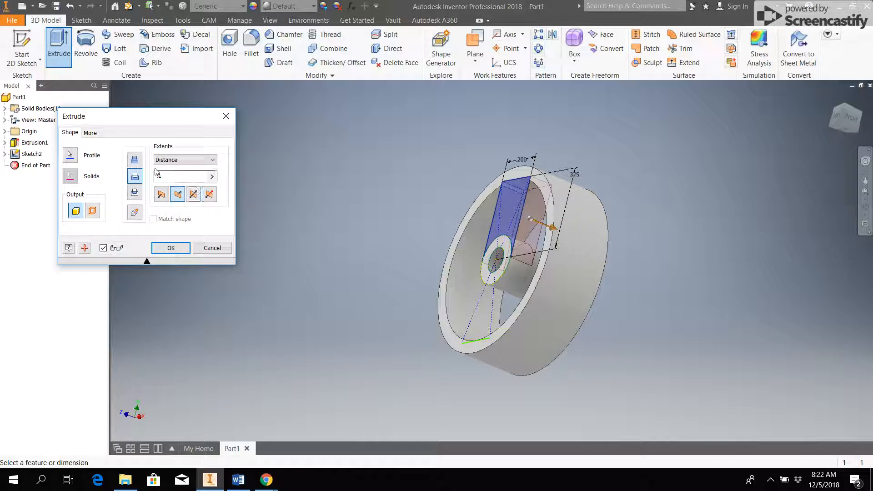
{"action": "left_click", "coordinate": [135, 163]}
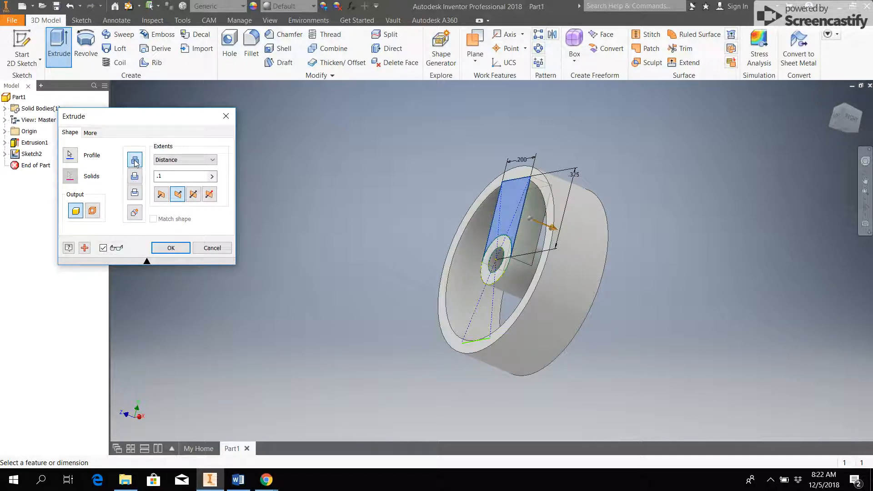
{"action": "middle_click_drag", "start_coordinate": [689, 230], "coordinate": [675, 250], "text": "shift"}
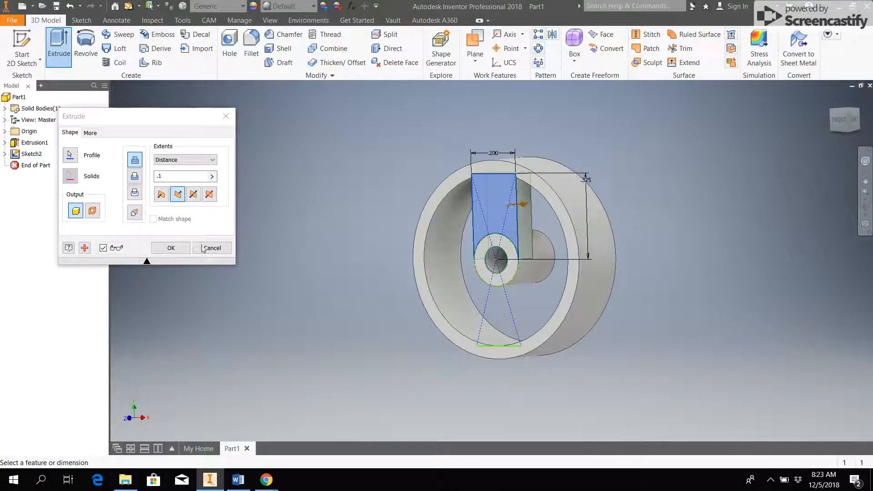
{"action": "left_click", "coordinate": [185, 248]}
{"action": "mouse_move", "coordinate": [356, 223]}
{"action": "middle_mouse_down", "text": "shift"}
{"action": "mouse_move", "coordinate": [409, 203]}
{"action": "mouse_move", "coordinate": [360, 210]}
{"action": "middle_mouse_up", "text": "shift"}
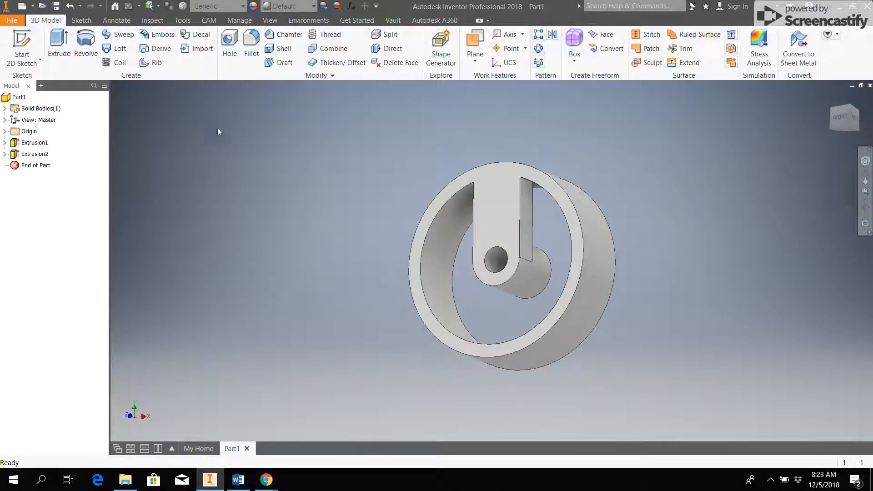
Step: Chamfer the two edges where the spoke's sides meet the rim's inner face with a .05 in distance
{"action": "left_click", "coordinate": [283, 34]}
{"action": "middle_click_drag", "start_coordinate": [535, 200], "coordinate": [533, 183], "text": "shift"}
{"action": "left_click", "coordinate": [529, 191]}
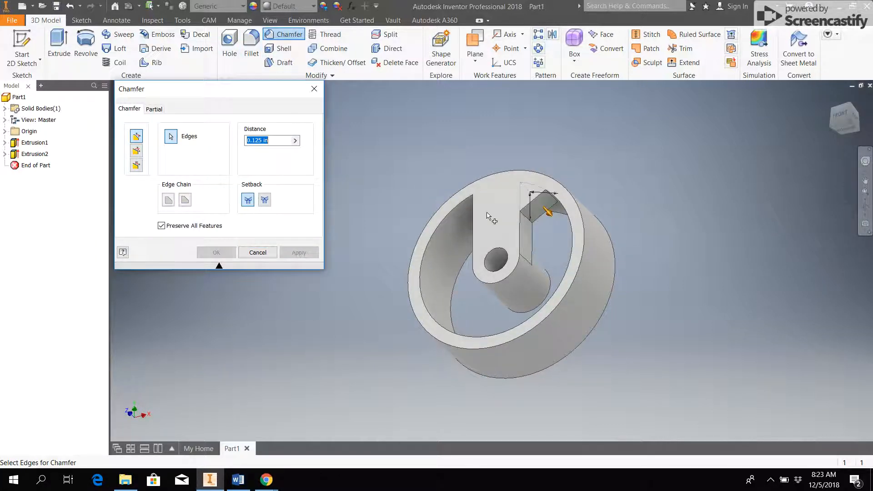
{"action": "middle_click_drag", "start_coordinate": [489, 218], "coordinate": [437, 225], "text": "shift"}
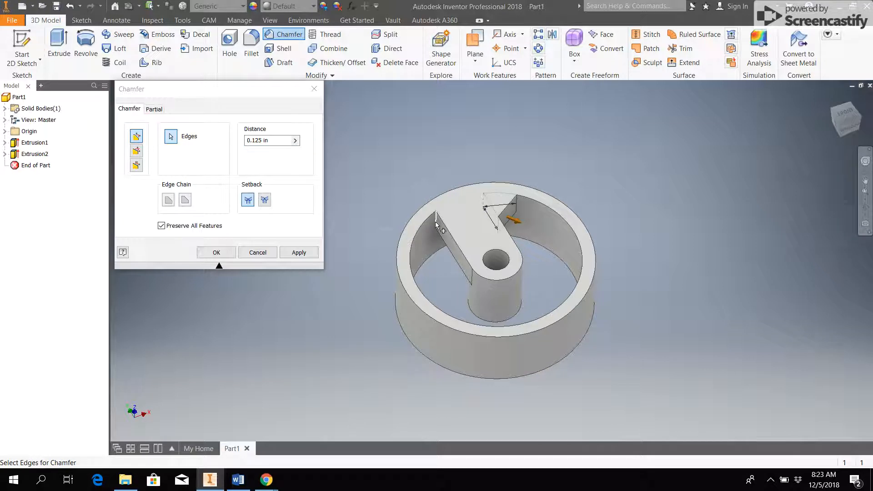
{"action": "left_click", "coordinate": [436, 225]}
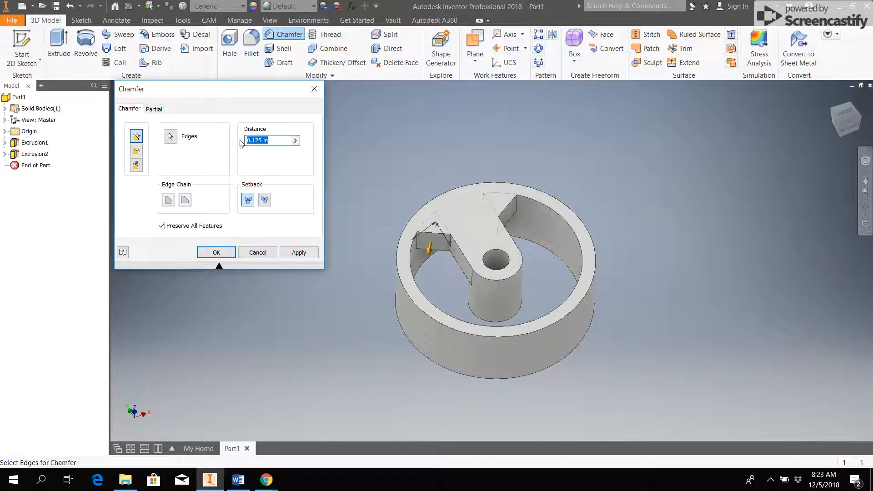
{"action": "type", "text": ".25"}
{"action": "key", "text": "Return"}
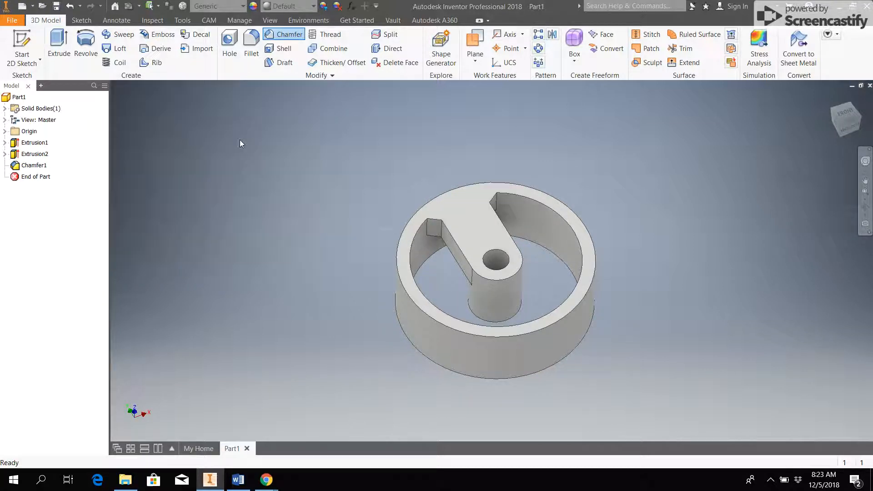
Step: Set up a circular pattern of the spoke extrusion and its chamfer around the hub hole's axis, with 3 occurrences
{"action": "middle_click_drag", "start_coordinate": [534, 166], "coordinate": [535, 198], "text": "shift"}
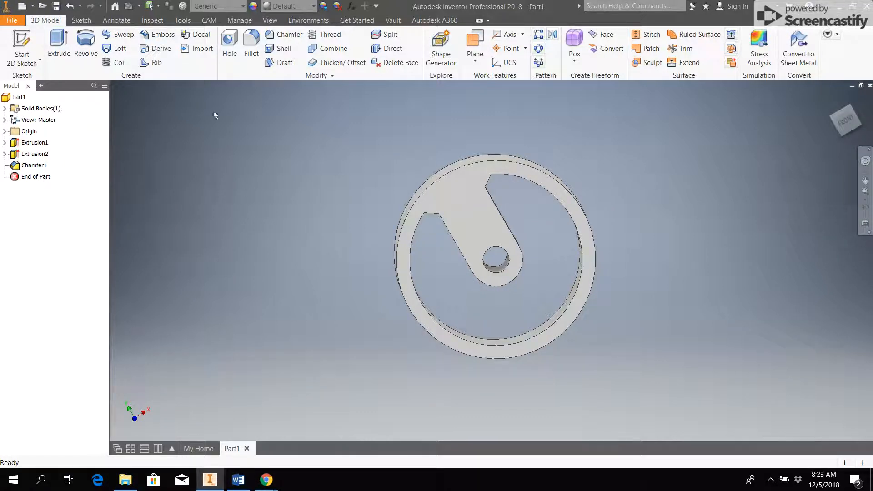
{"action": "left_click", "coordinate": [538, 49]}
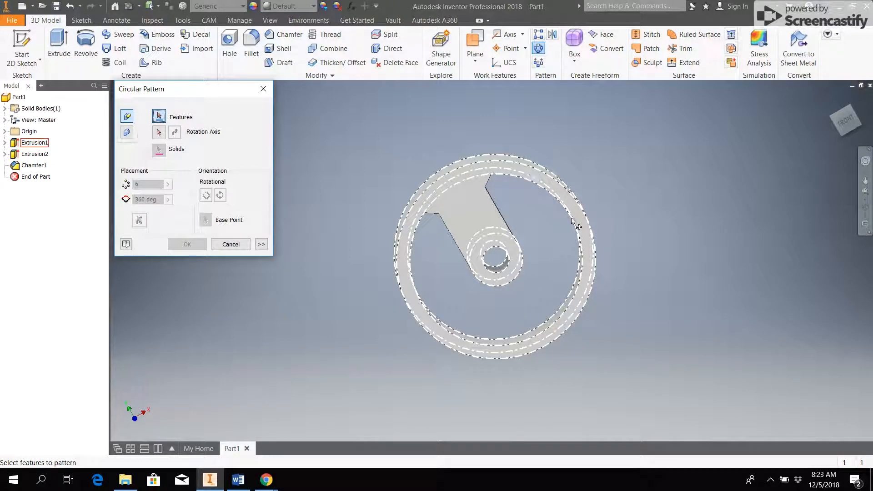
{"action": "left_click", "coordinate": [33, 154]}
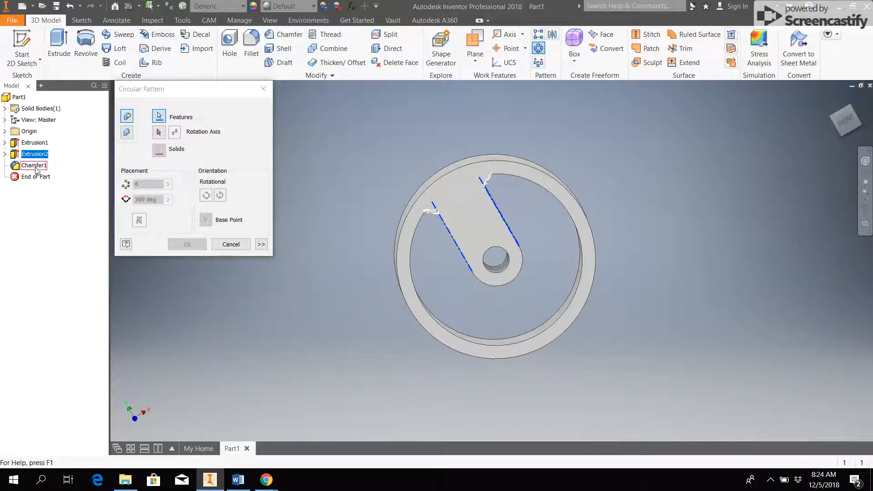
{"action": "left_click", "coordinate": [32, 166]}
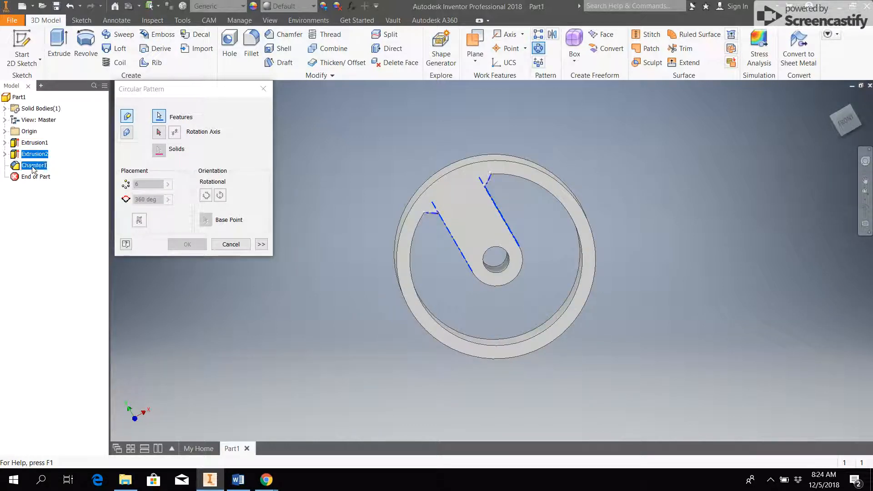
{"action": "left_click", "coordinate": [159, 133]}
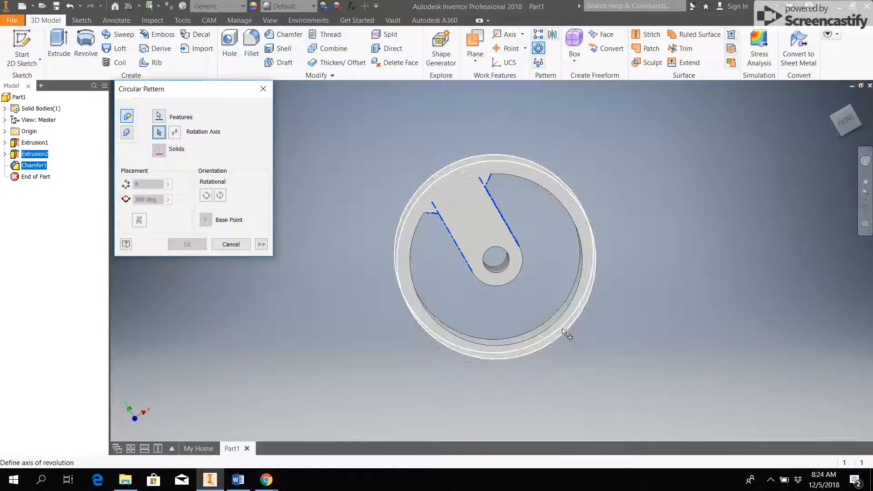
{"action": "left_click", "coordinate": [502, 274]}
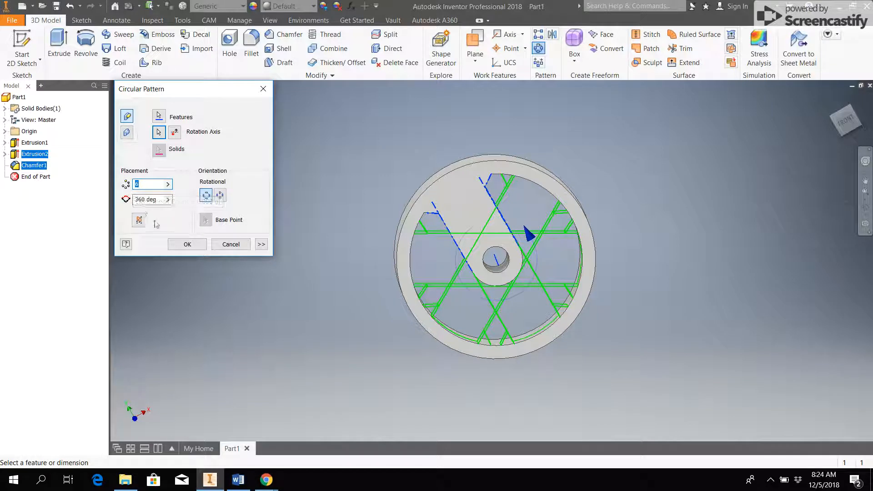
{"action": "type", "text": "3"}
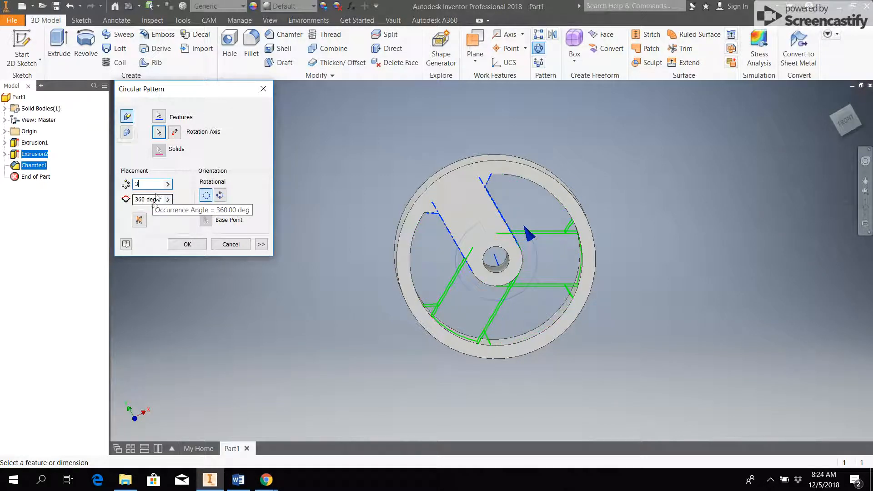
Step: Preview the pattern at 180 degrees, set its angle back to 360 degrees, and create the pattern
{"action": "left_click", "coordinate": [137, 199]}
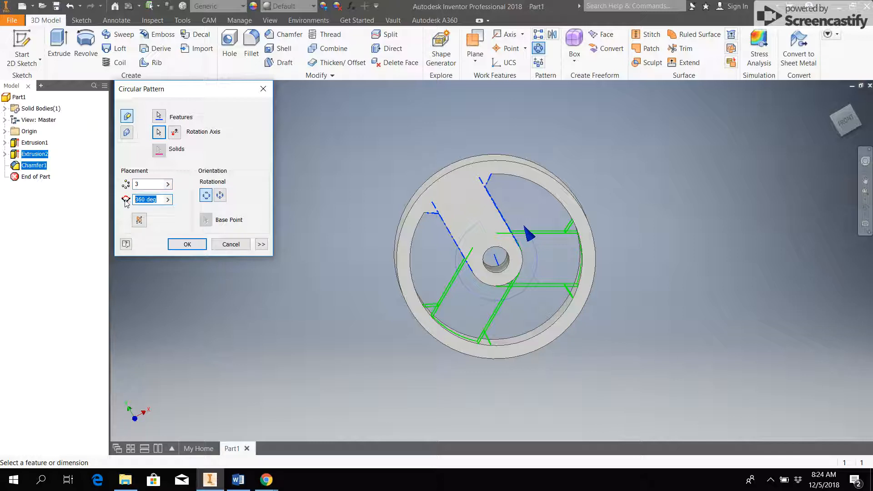
{"action": "type", "text": "180"}
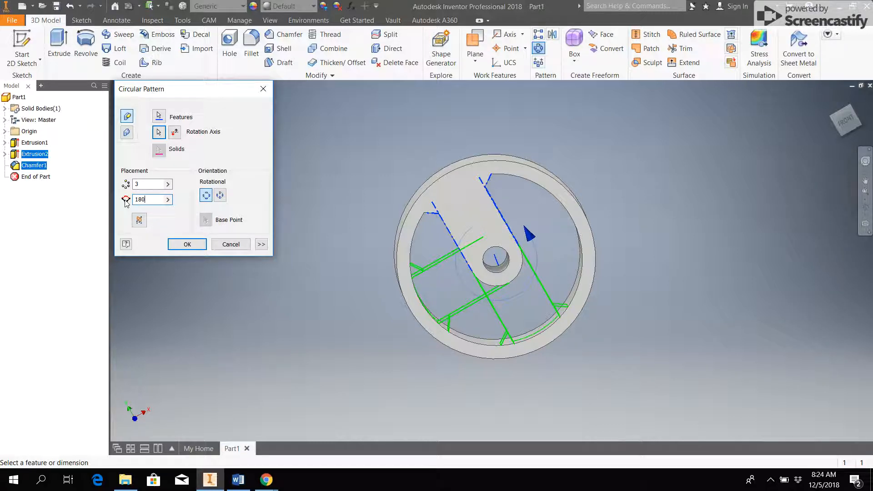
{"action": "key", "text": "BackSpace"}
{"action": "key", "text": "BackSpace"}
{"action": "type", "text": "3"}
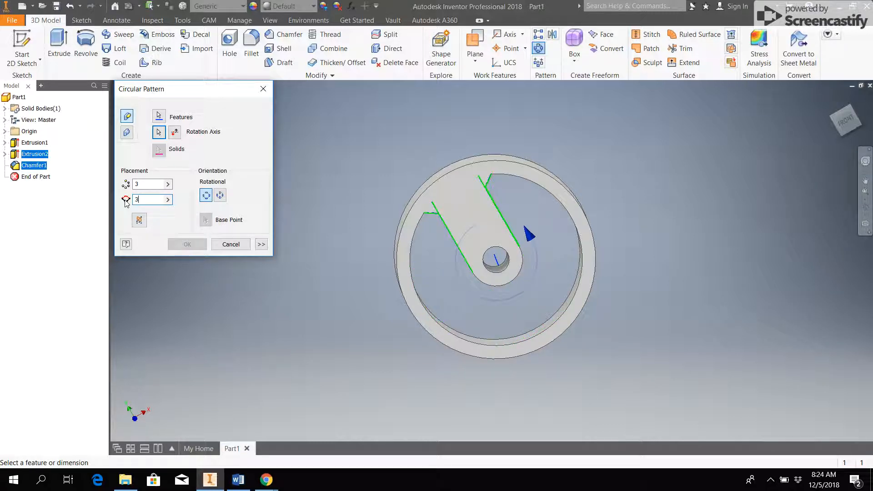
{"action": "type", "text": "60"}
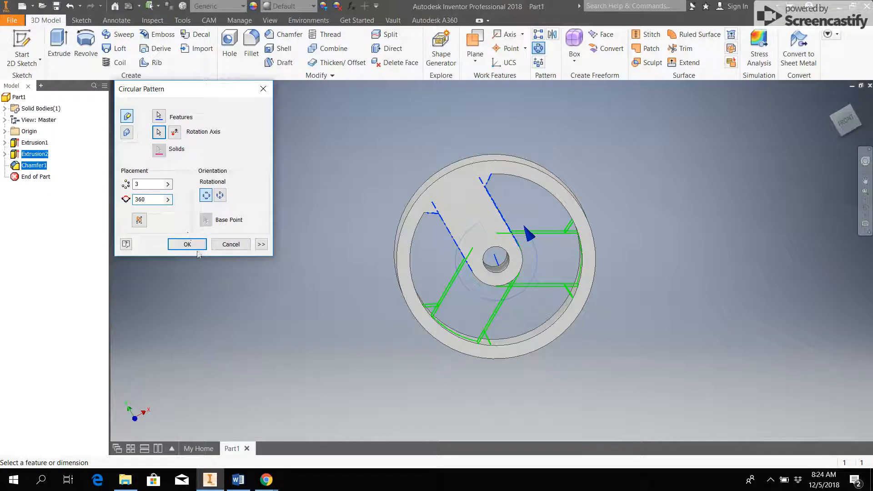
{"action": "left_click", "coordinate": [196, 246]}
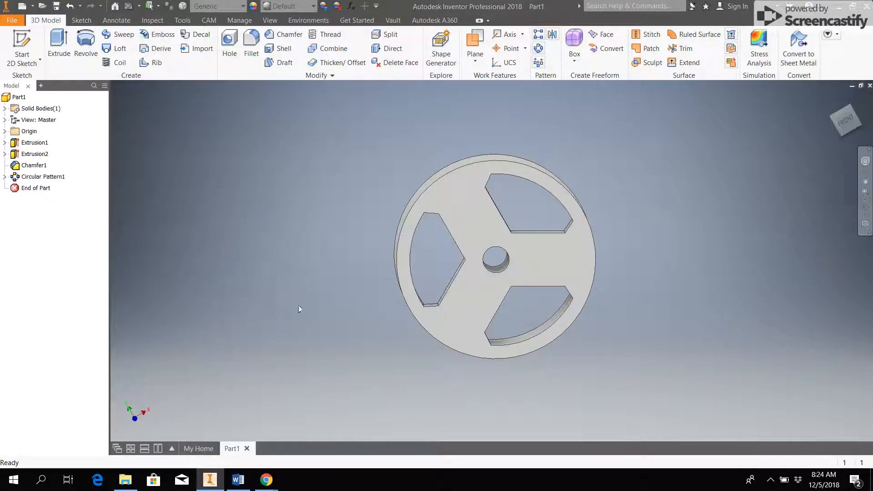
{"action": "middle_click_drag", "start_coordinate": [340, 288], "coordinate": [293, 339], "text": "shift"}
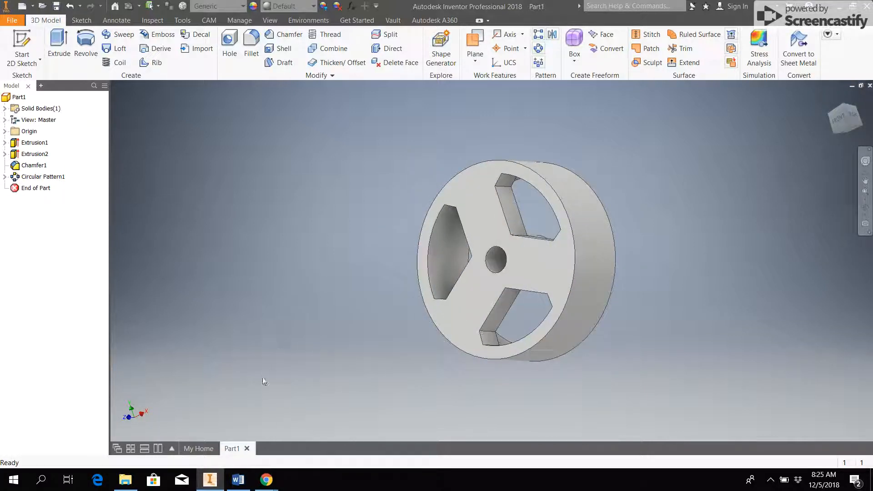
Step: Switch to the Word handout and review the circular pattern instructions, the snowflake design assignment and its example snowflakes
{"action": "left_click", "coordinate": [240, 482]}
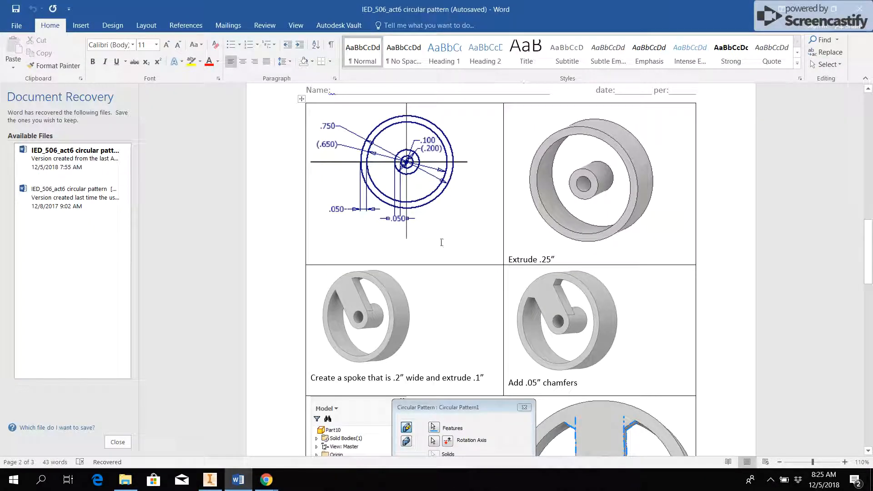
{"action": "scroll", "coordinate": [455, 234], "scroll_direction": "down", "scroll_amount": 1}
{"action": "scroll", "coordinate": [455, 234], "scroll_direction": "down", "scroll_amount": 13}
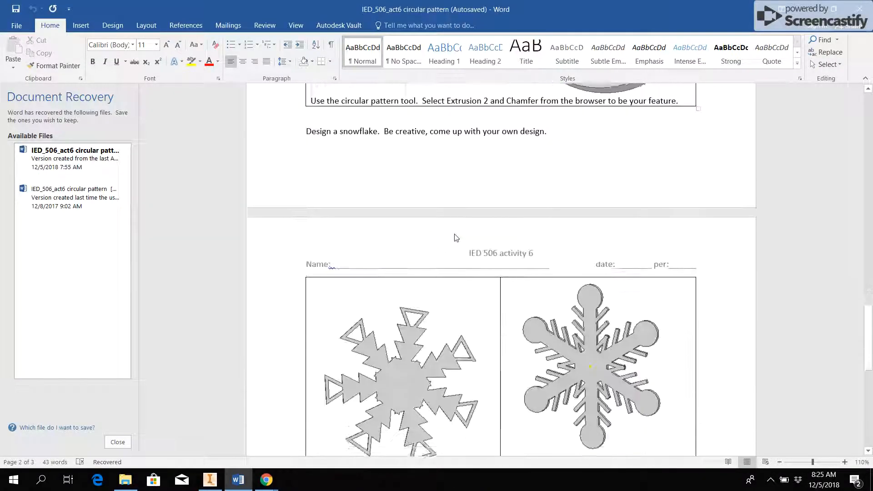
{"action": "scroll", "coordinate": [455, 236], "scroll_direction": "down", "scroll_amount": 1}
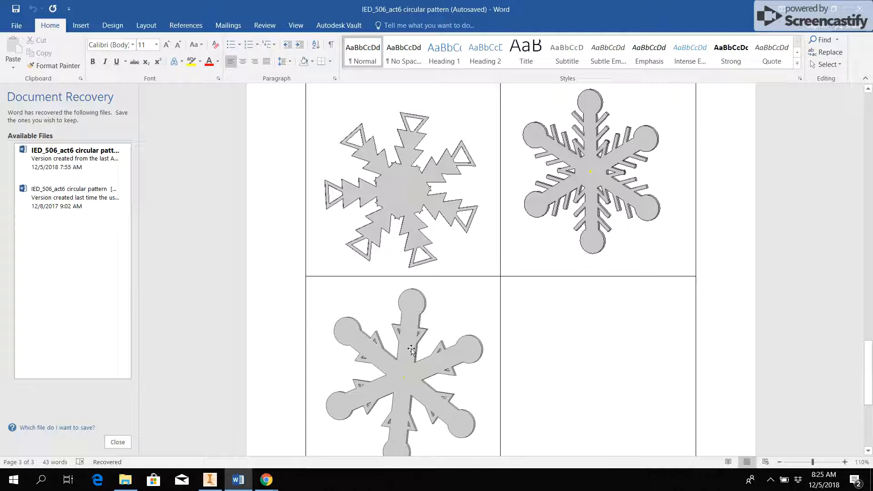
{"action": "scroll", "coordinate": [456, 347], "scroll_direction": "up", "scroll_amount": 10}
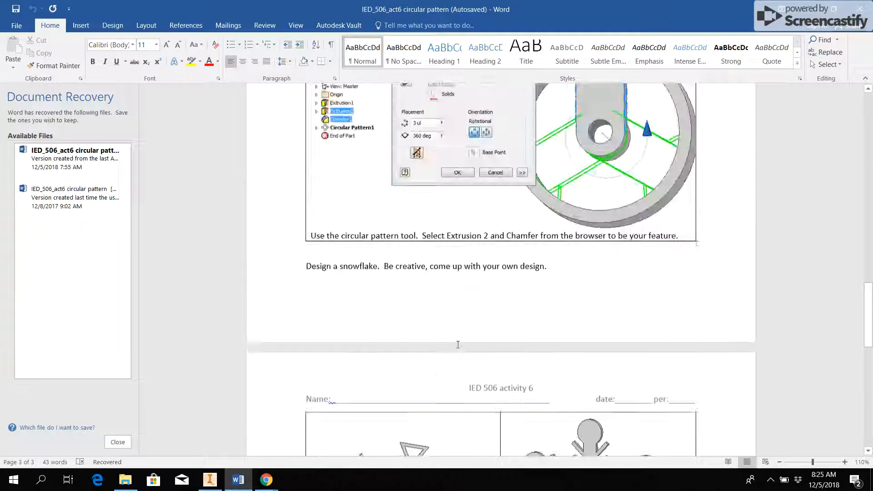
{"action": "scroll", "coordinate": [458, 318], "scroll_direction": "up", "scroll_amount": 3}
{"action": "scroll", "coordinate": [457, 344], "scroll_direction": "down", "scroll_amount": 10}
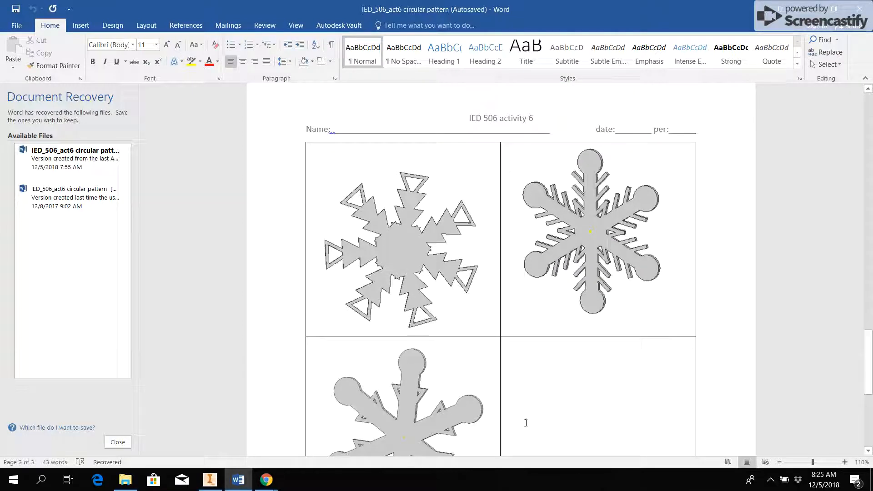
{"action": "scroll", "coordinate": [563, 321], "scroll_direction": "down", "scroll_amount": 3}
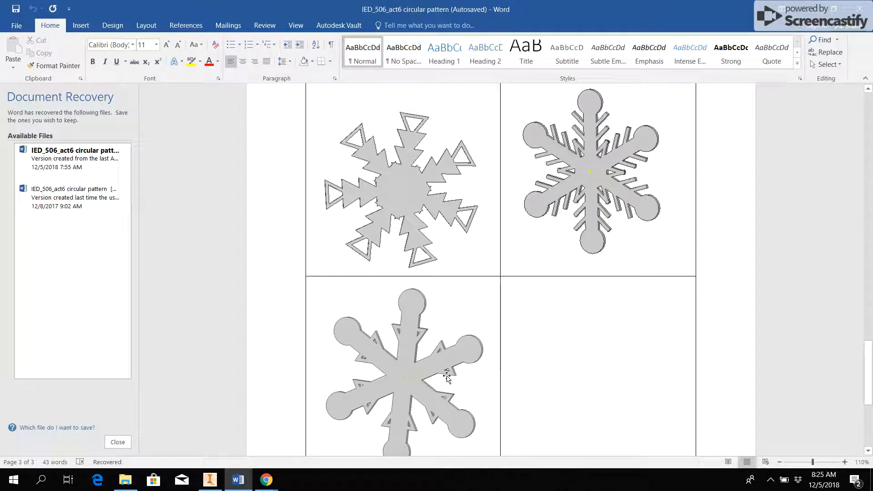
{"action": "left_click", "coordinate": [266, 480]}
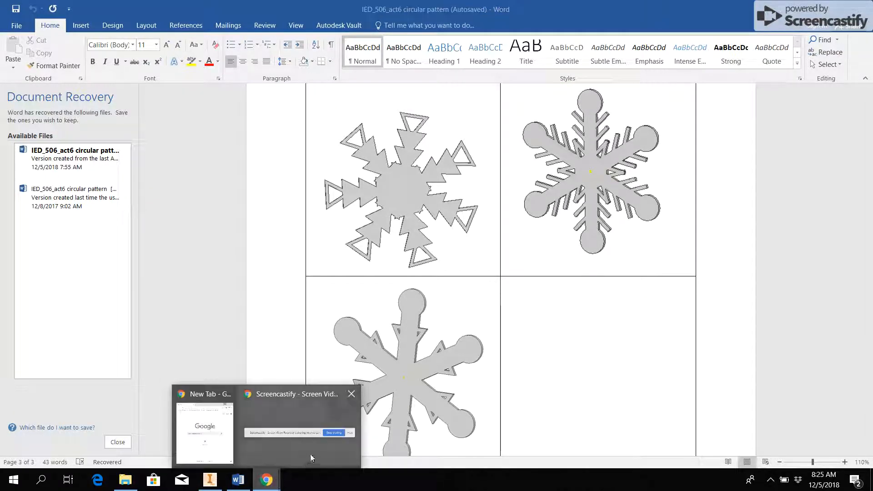
{"action": "left_click", "coordinate": [311, 457]}
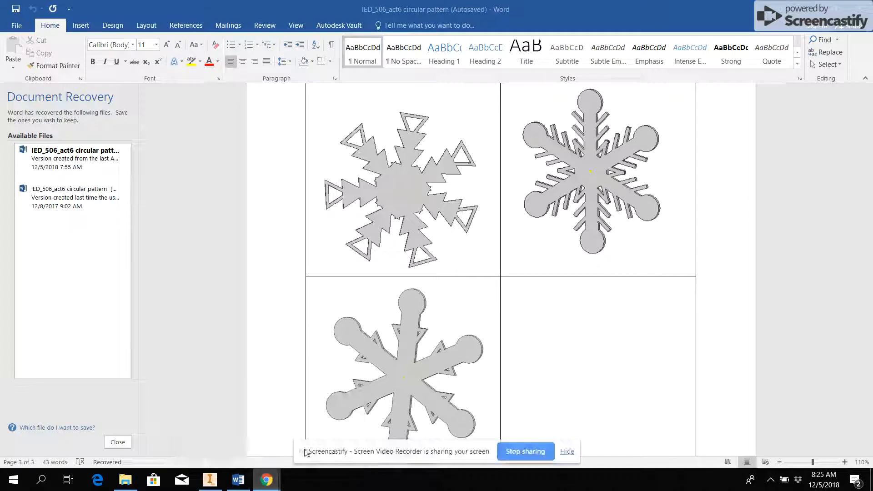
{"action": "left_click", "coordinate": [565, 452]}
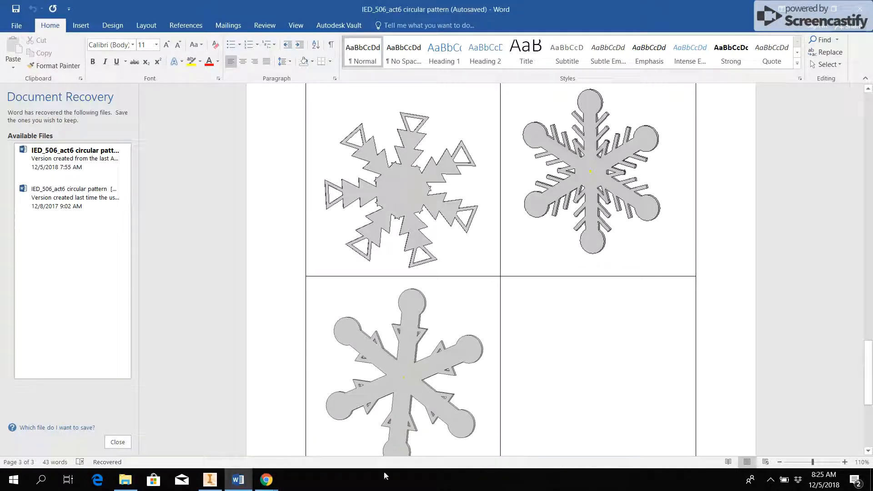